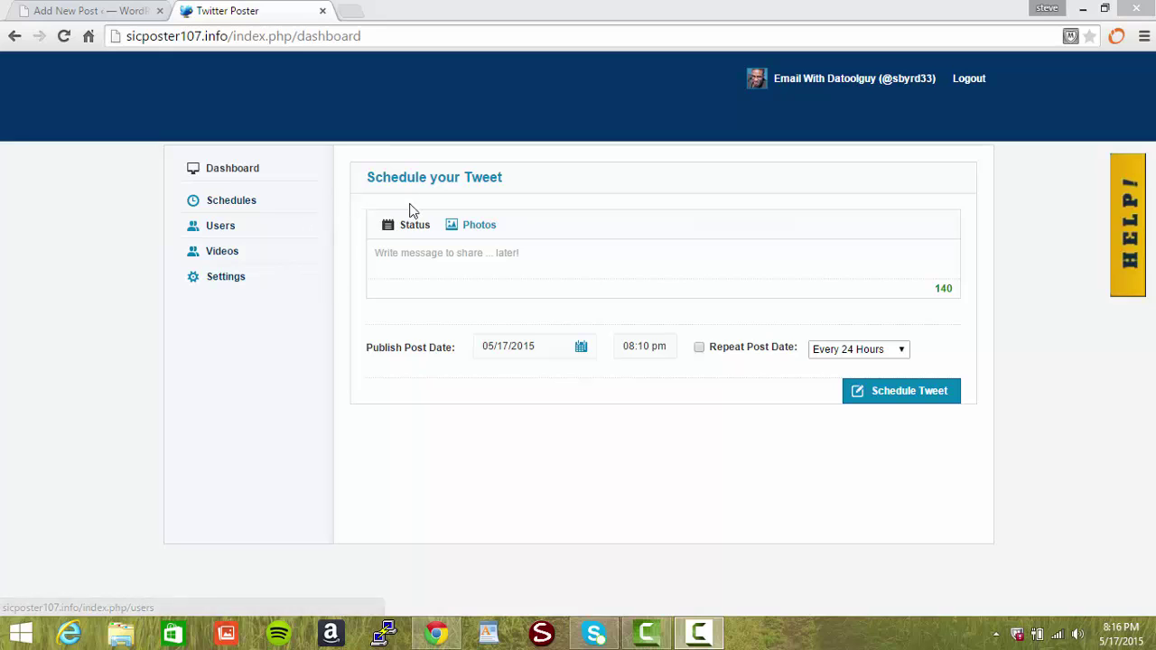
- Write 'simple url' as the tweet's status message
{"action": "left_click", "coordinate": [384, 251]}
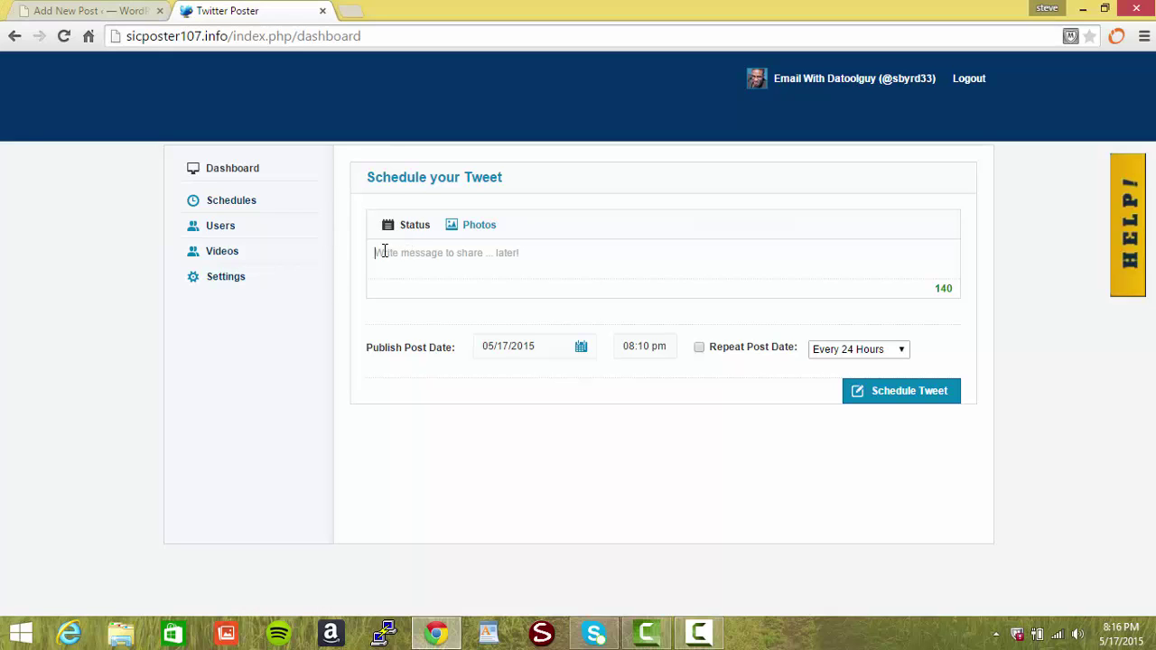
{"action": "type", "text": "simple u"}
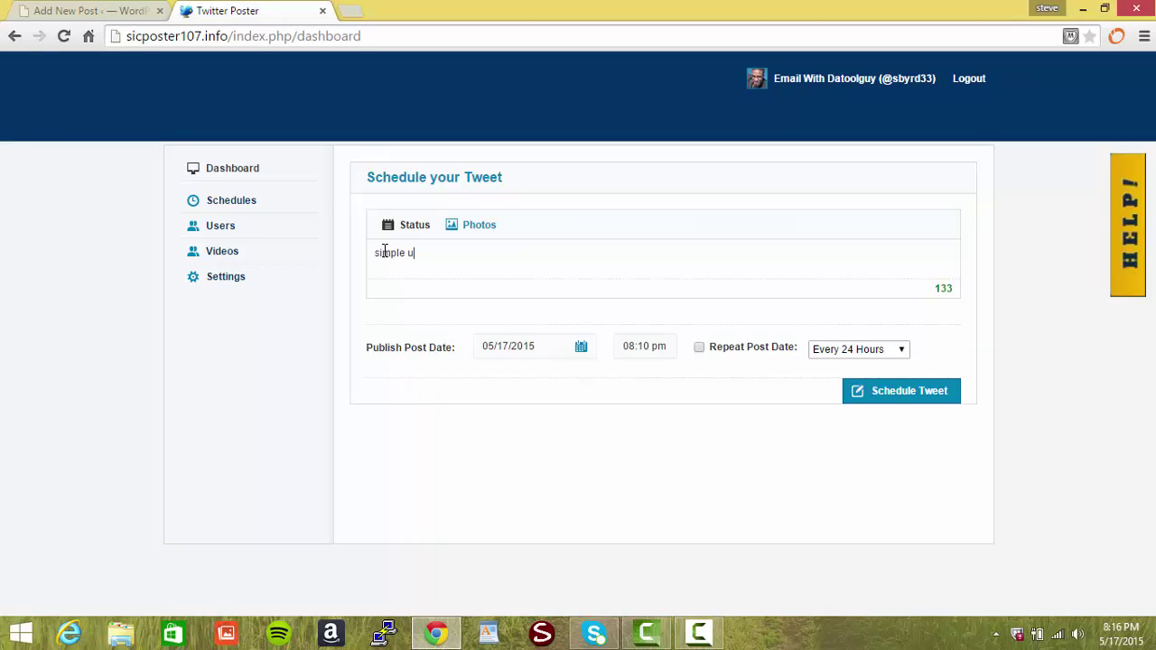
{"action": "type", "text": "rl"}
- Upload the craziest-bank-robberies image from Pictures as the tweet's photo
{"action": "left_click", "coordinate": [481, 227]}
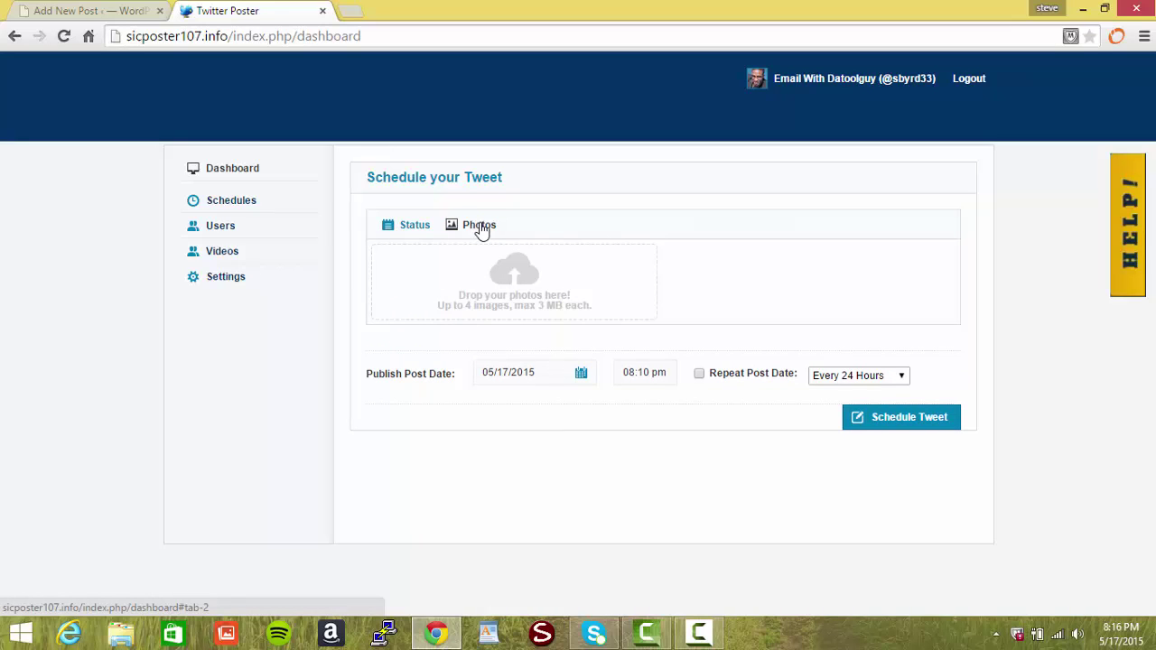
{"action": "left_click", "coordinate": [512, 287]}
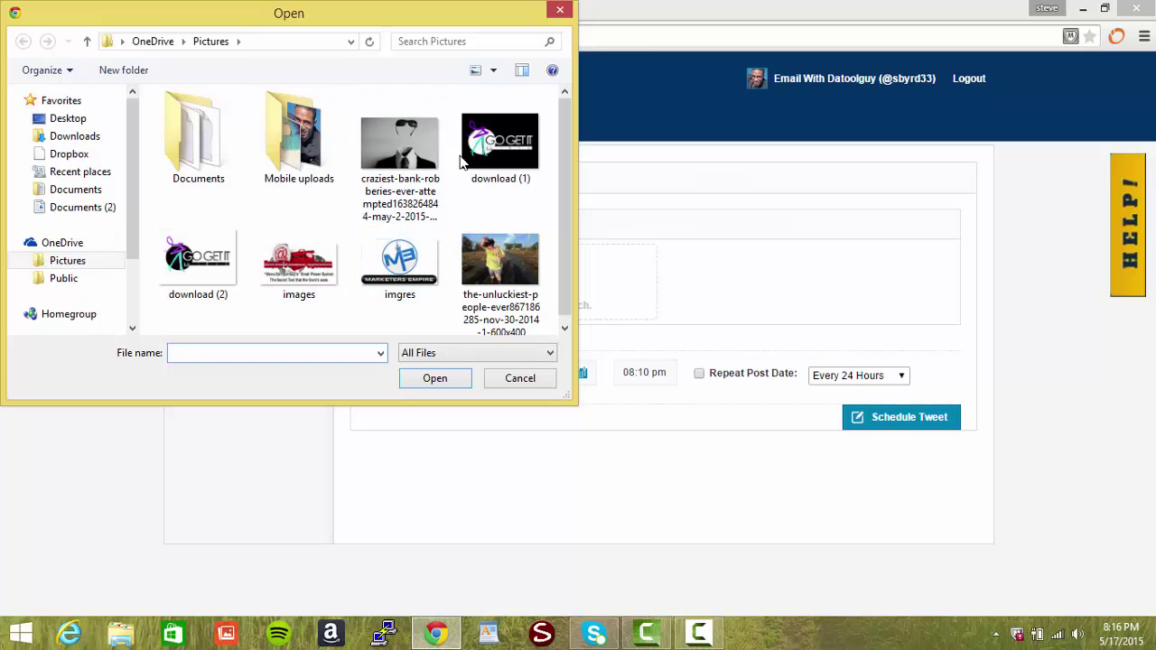
{"action": "left_click", "coordinate": [404, 158]}
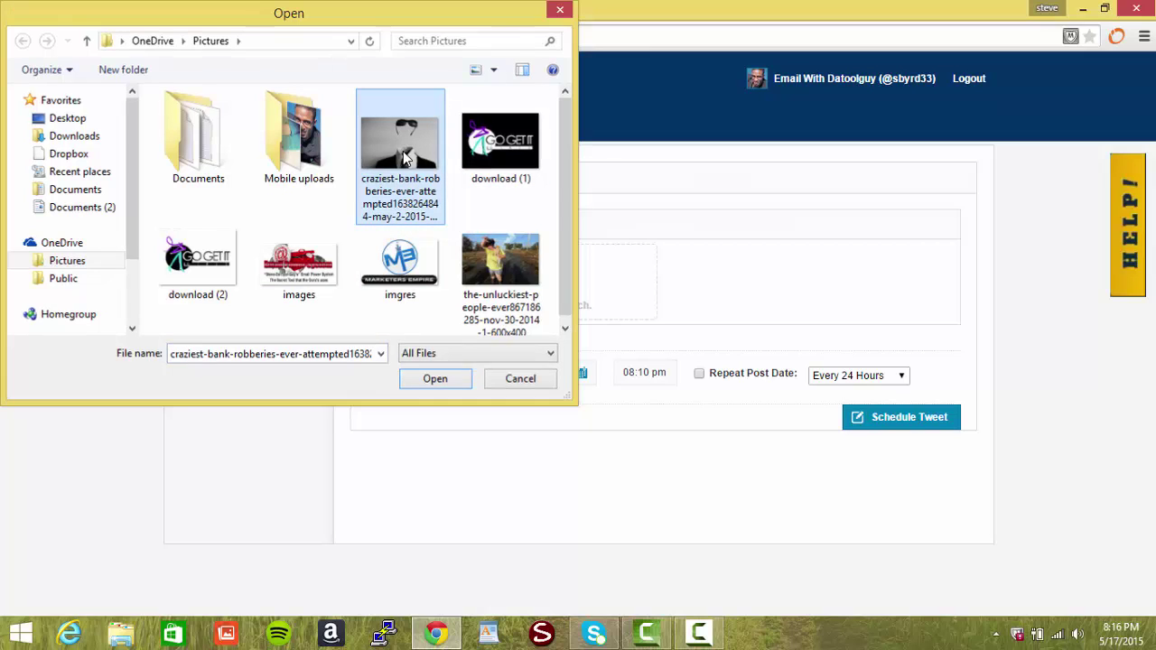
{"action": "double_click", "coordinate": [404, 155]}
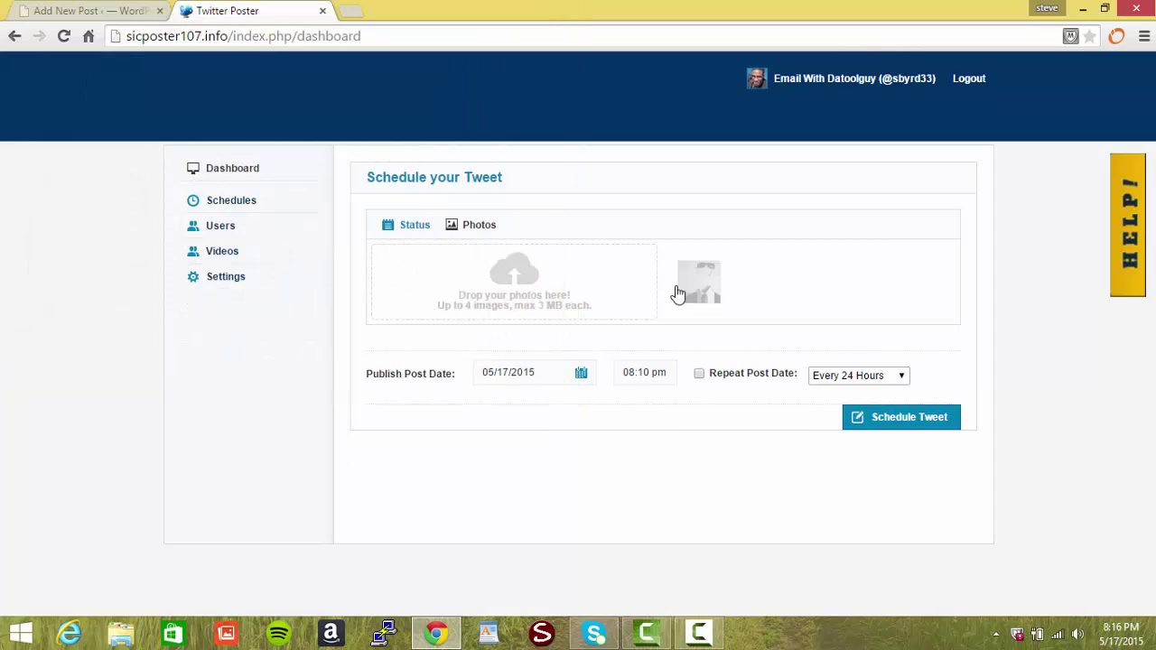
- Recheck the attached photo, then return to the 'simple url' status message
{"action": "left_click", "coordinate": [415, 229]}
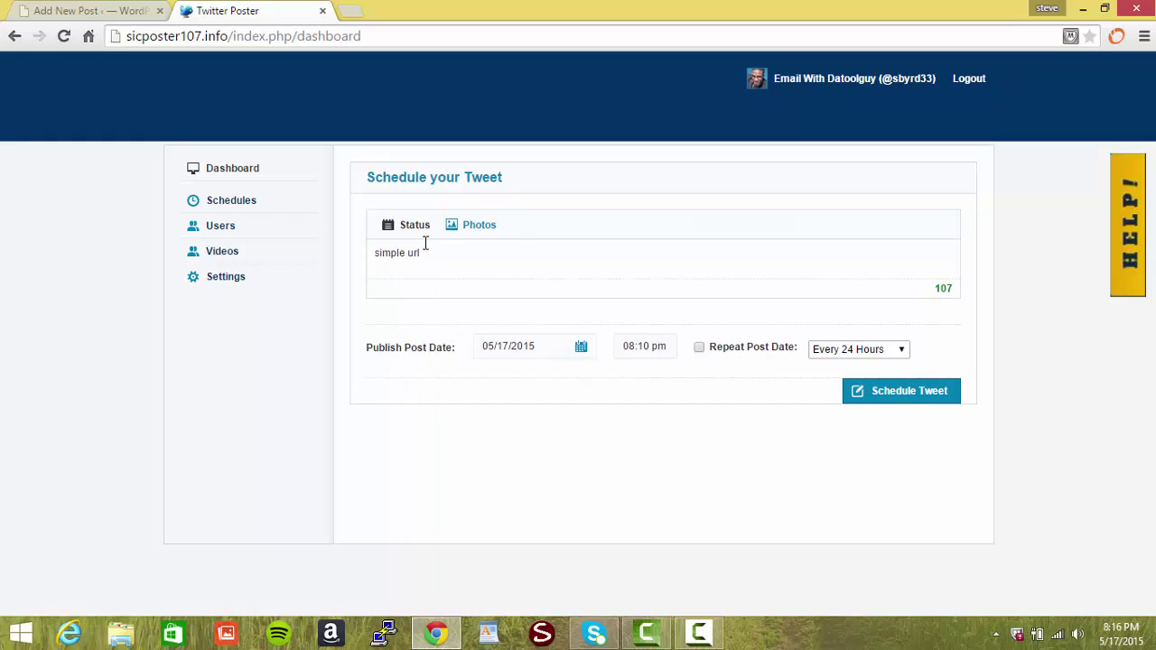
{"action": "left_click", "coordinate": [484, 237]}
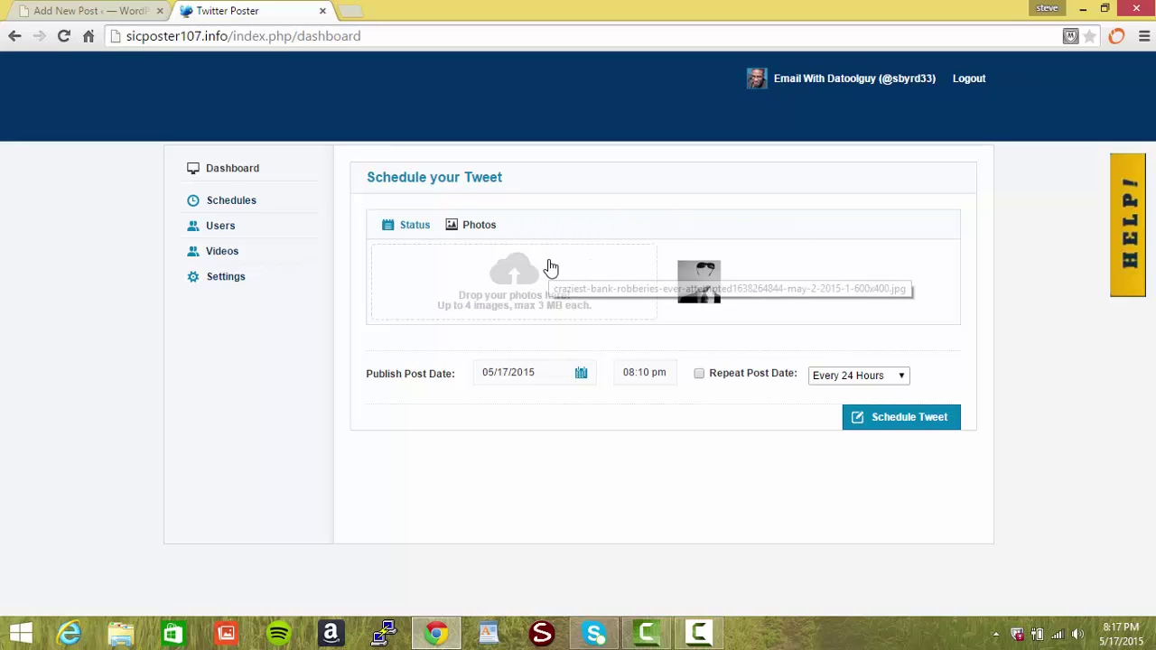
{"action": "left_click", "coordinate": [418, 232]}
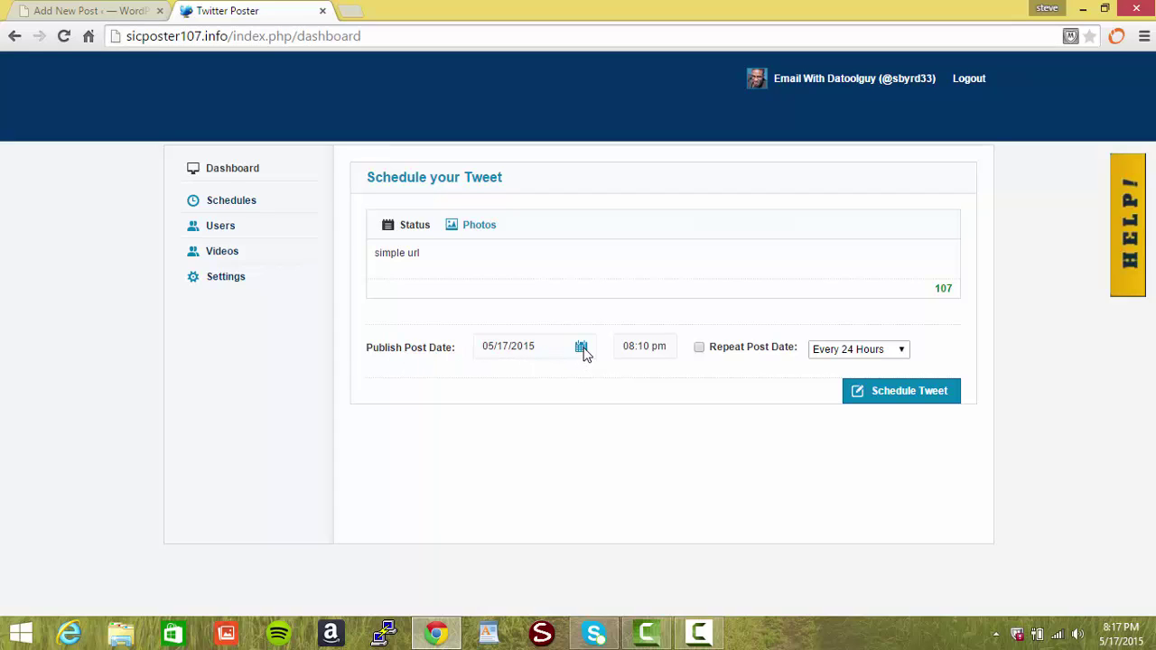
{"action": "left_click", "coordinate": [521, 346]}
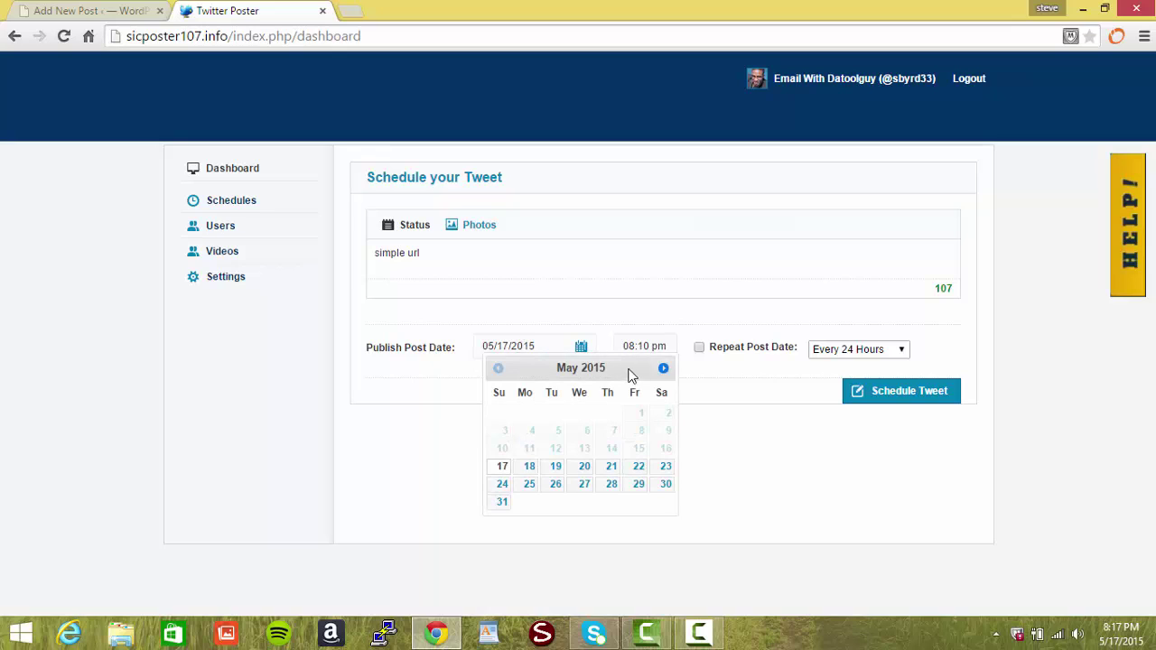
{"action": "left_click", "coordinate": [663, 369]}
{"action": "left_click", "coordinate": [664, 368]}
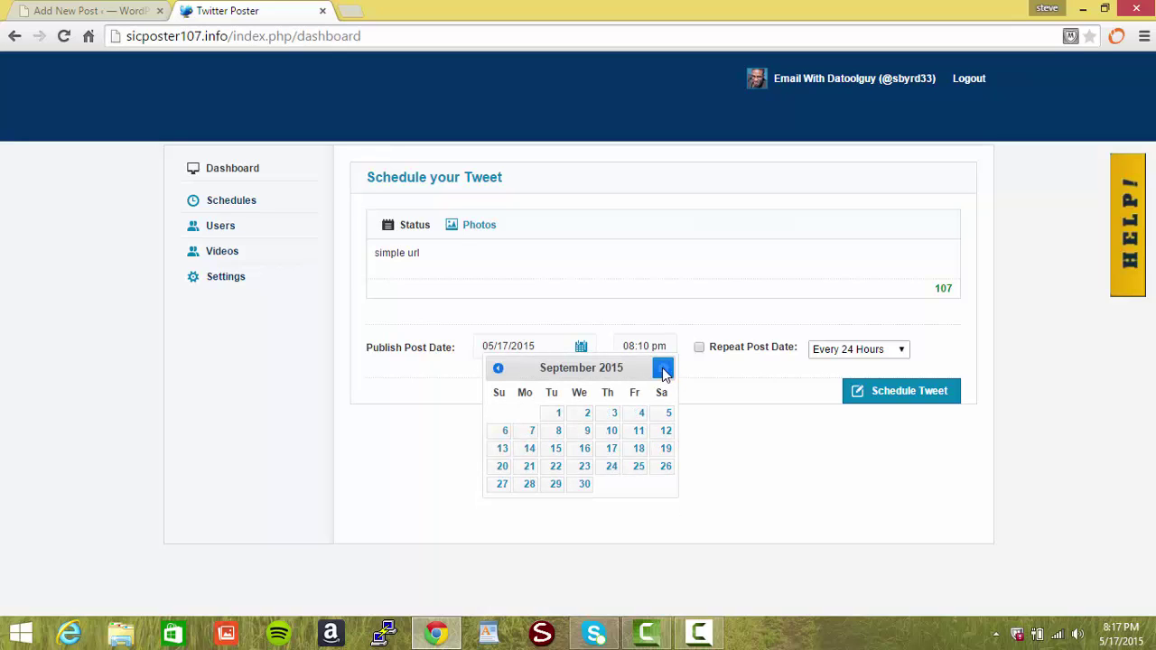
{"action": "left_click", "coordinate": [663, 368]}
{"action": "left_click", "coordinate": [664, 368]}
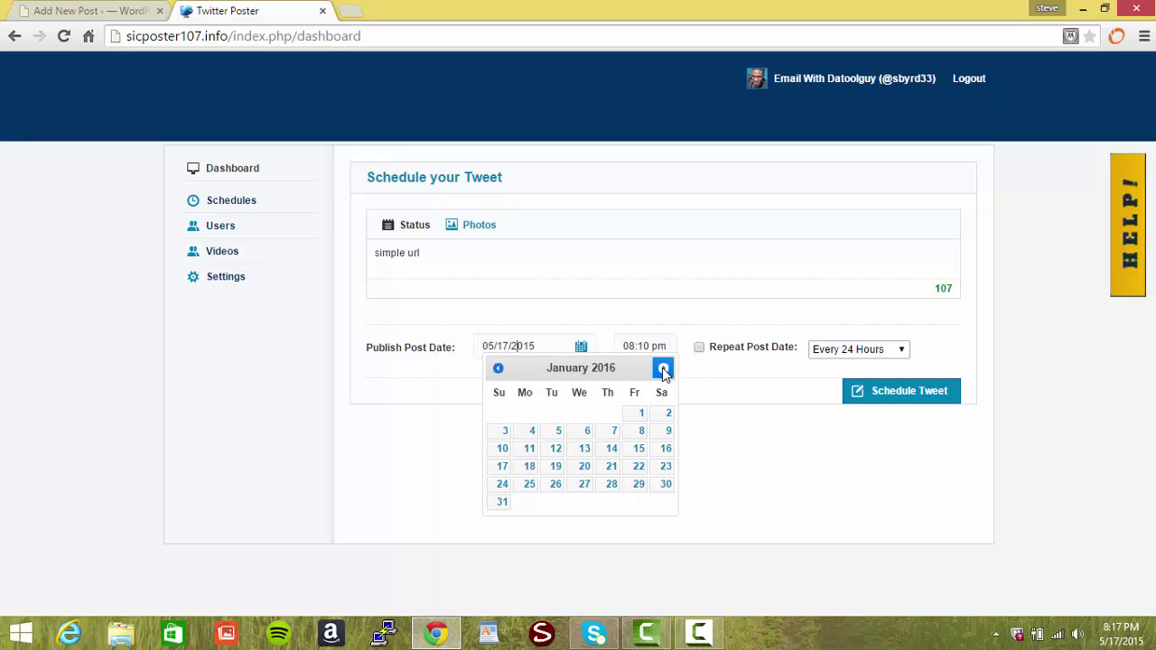
{"action": "left_click", "coordinate": [497, 368]}
{"action": "left_click", "coordinate": [497, 368]}
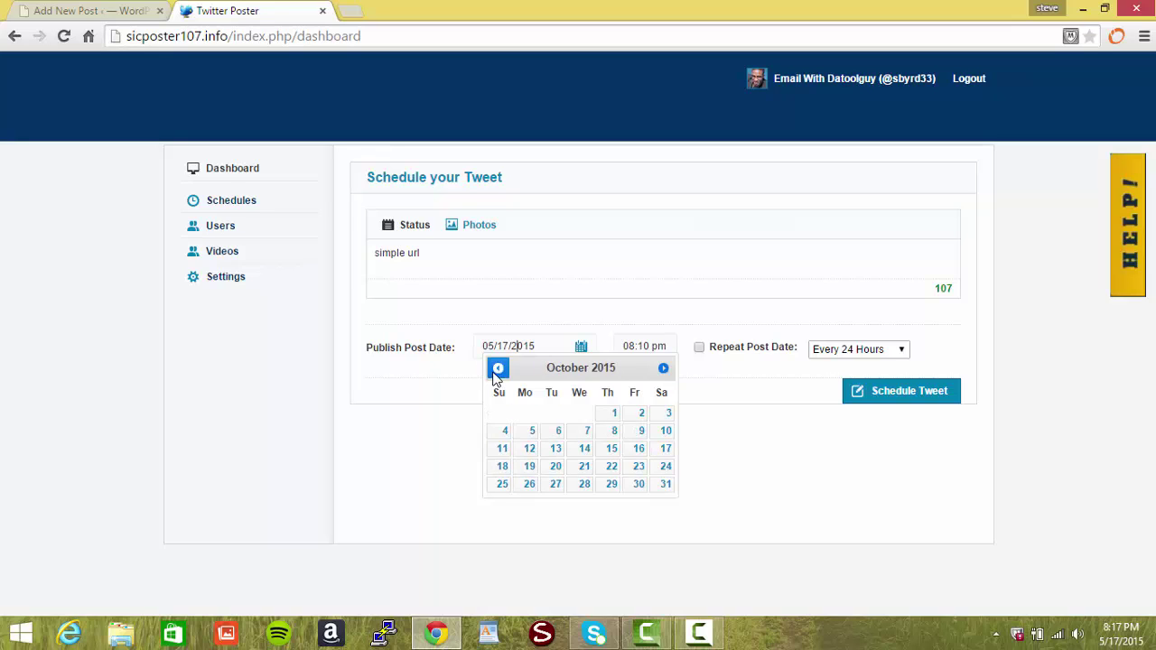
{"action": "left_click", "coordinate": [498, 368]}
{"action": "left_click", "coordinate": [497, 369]}
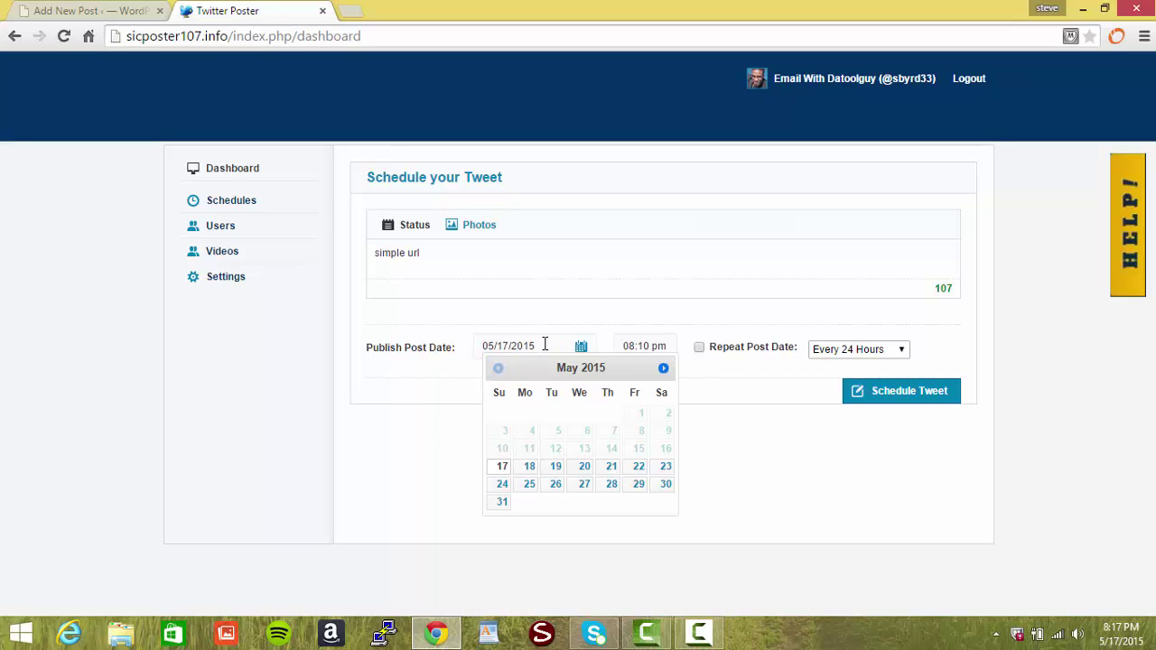
{"action": "left_click", "coordinate": [692, 387]}
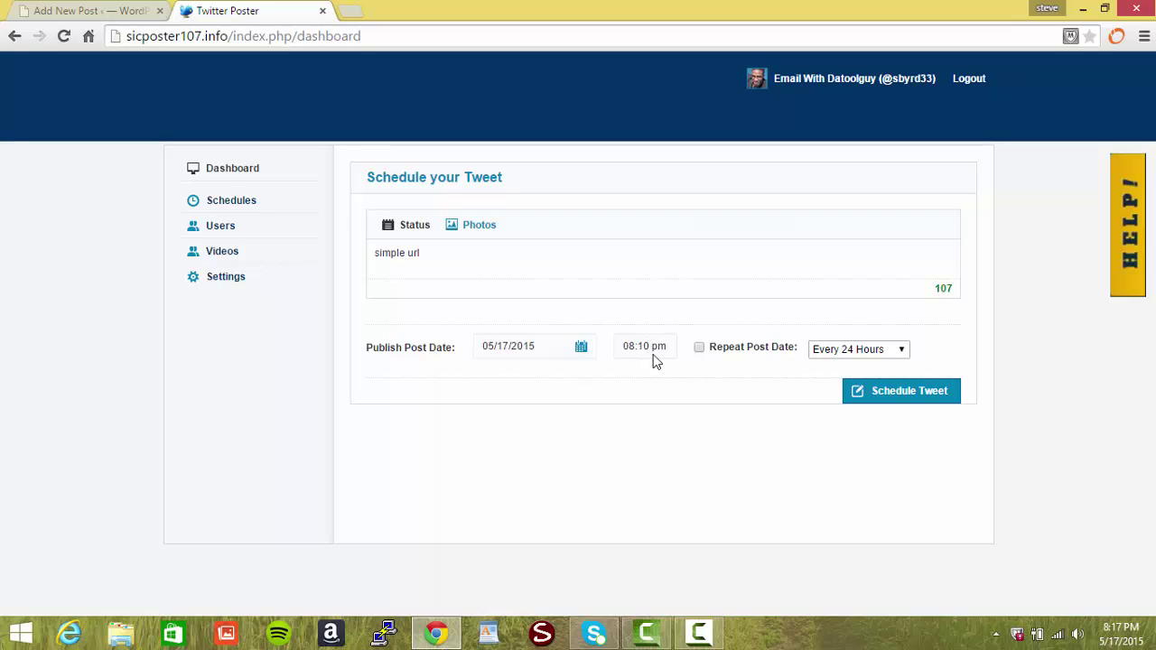
{"action": "double_click", "coordinate": [655, 347]}
{"action": "left_click", "coordinate": [659, 346]}
{"action": "key", "text": "Down"}
{"action": "left_click_drag", "start_coordinate": [669, 346], "coordinate": [622, 349]}
{"action": "left_click", "coordinate": [627, 361]}
{"action": "double_click", "coordinate": [634, 346]}
{"action": "type", "text": "10"}
{"action": "left_click", "coordinate": [658, 347]}
{"action": "key", "text": "BackSpace"}
{"action": "key", "text": "BackSpace"}
{"action": "key", "text": "BackSpace"}
{"action": "type", "text": "0:8"}
- Keep the tweet's repeat interval at Every 24 Hours
{"action": "left_click", "coordinate": [903, 351]}
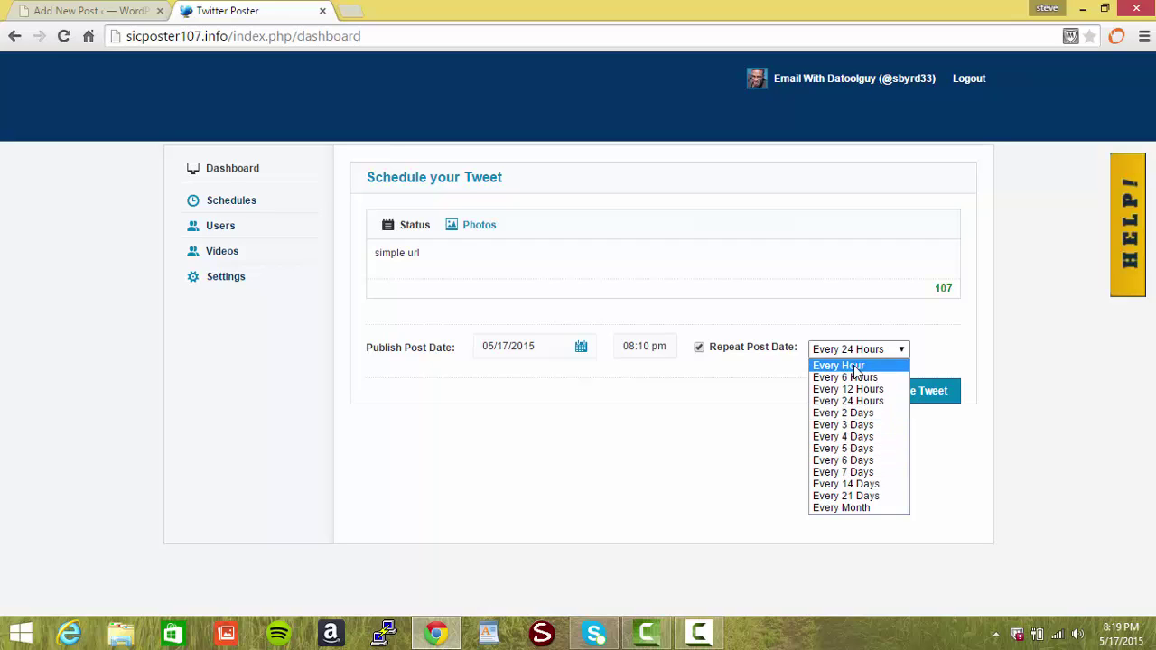
{"action": "left_click", "coordinate": [782, 404]}
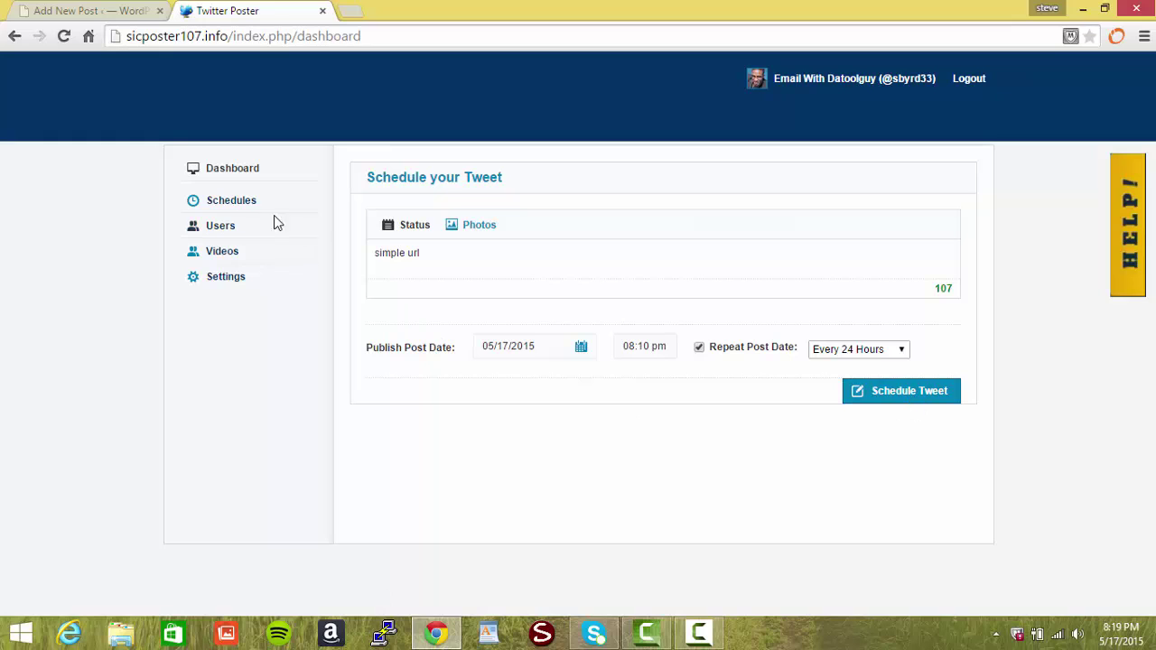
- Open the Schedules queue and scroll down the list of scheduled posts
{"action": "left_click", "coordinate": [229, 204]}
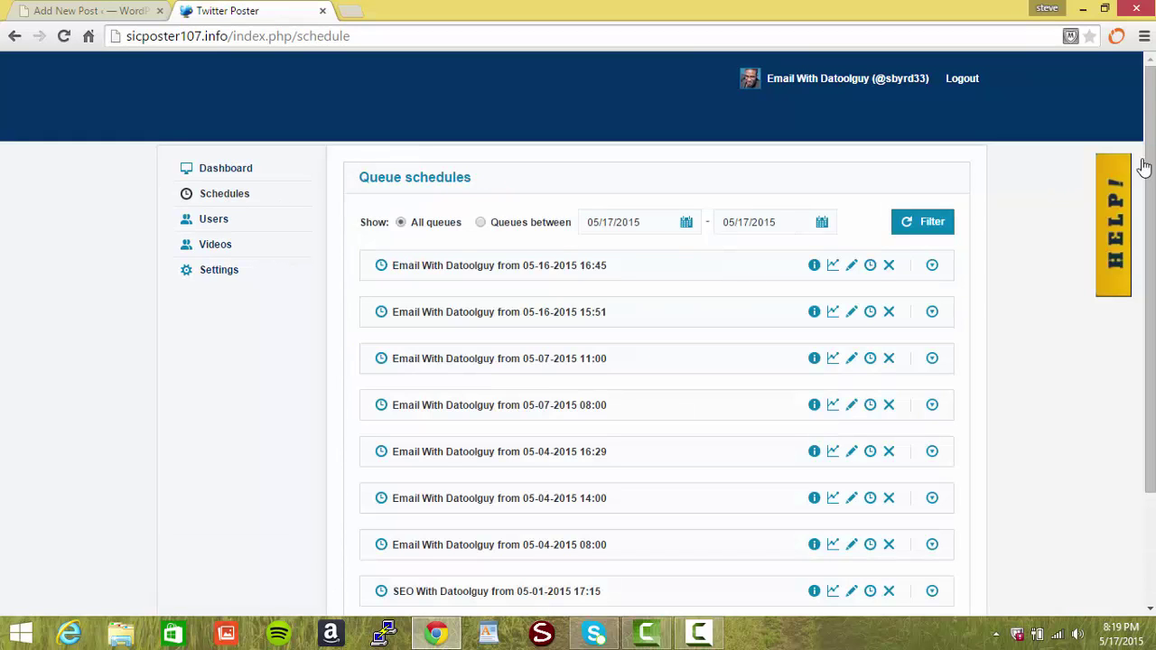
{"action": "scroll", "coordinate": [1150, 283], "scroll_direction": "down", "scroll_amount": 1}
{"action": "scroll", "coordinate": [1150, 284], "scroll_direction": "down", "scroll_amount": 1}
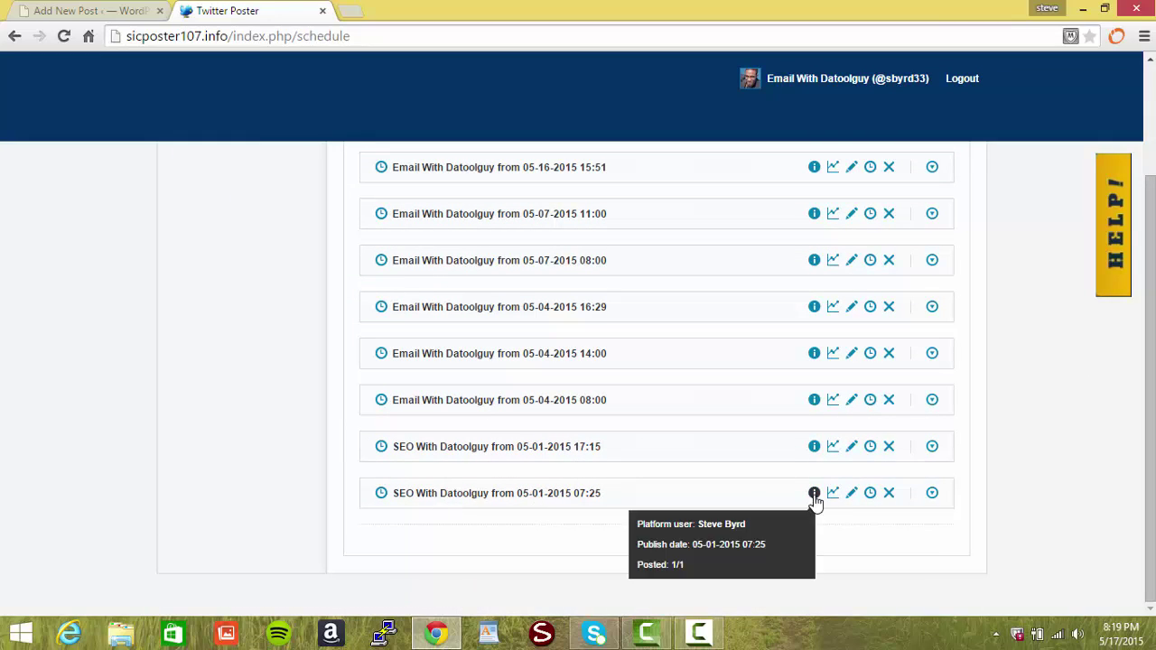
- Open and cancel the Edit dialogs for posts #43 and #44, then scroll back up
{"action": "left_click", "coordinate": [852, 493]}
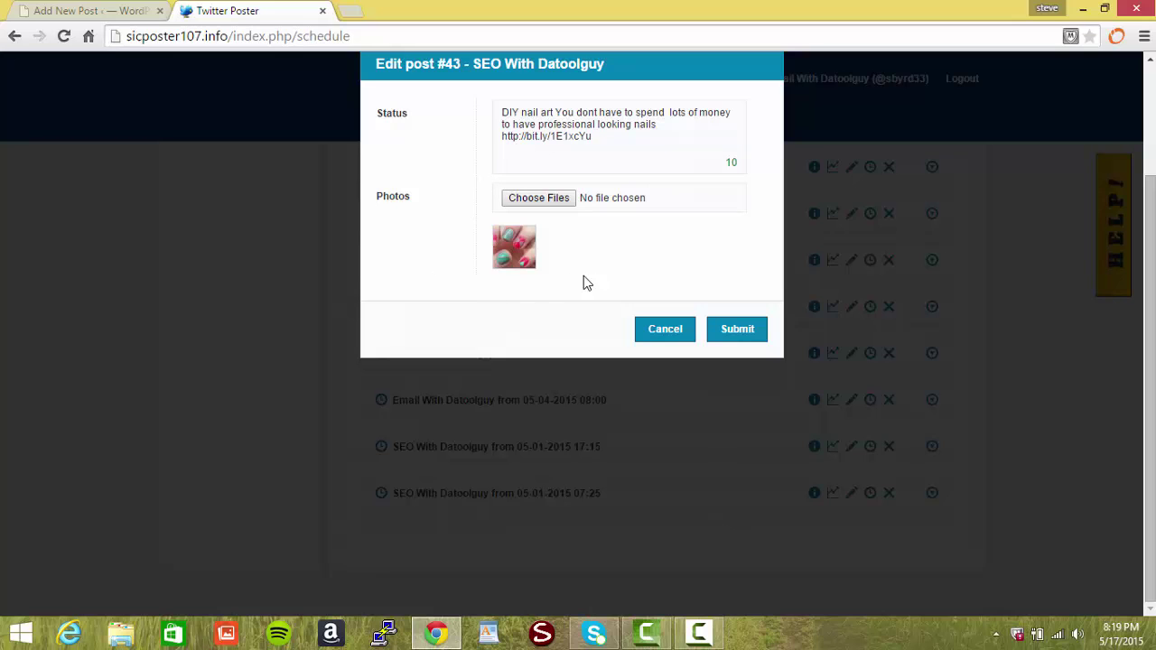
{"action": "left_click", "coordinate": [661, 331]}
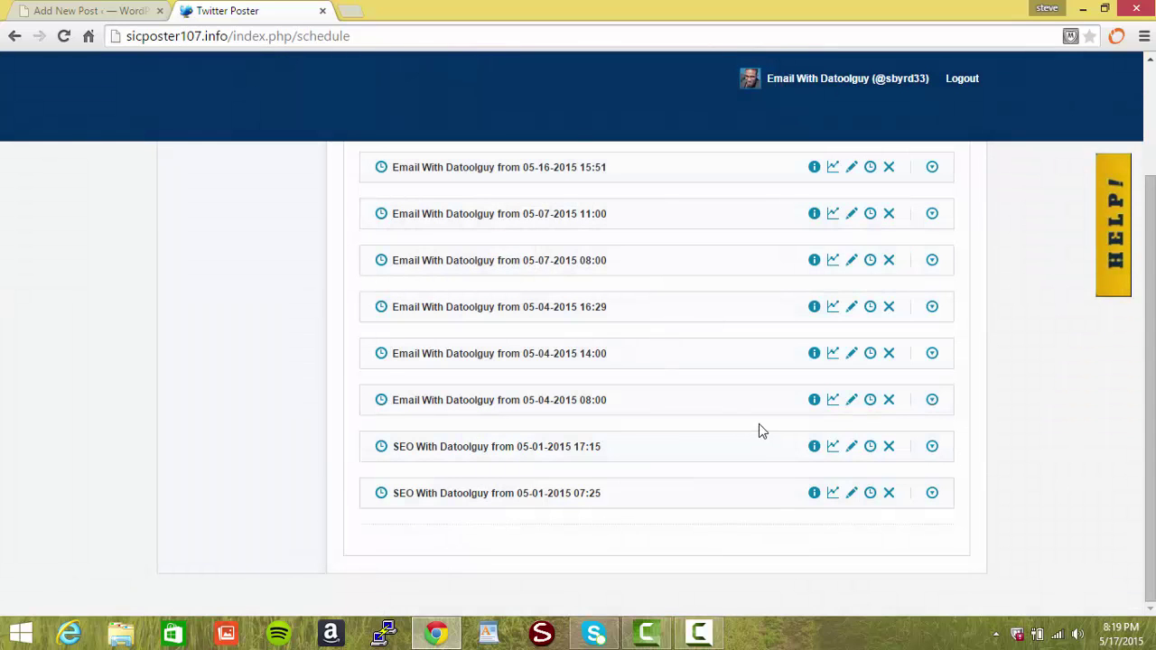
{"action": "left_click", "coordinate": [852, 448]}
{"action": "mouse_move", "coordinate": [514, 246]}
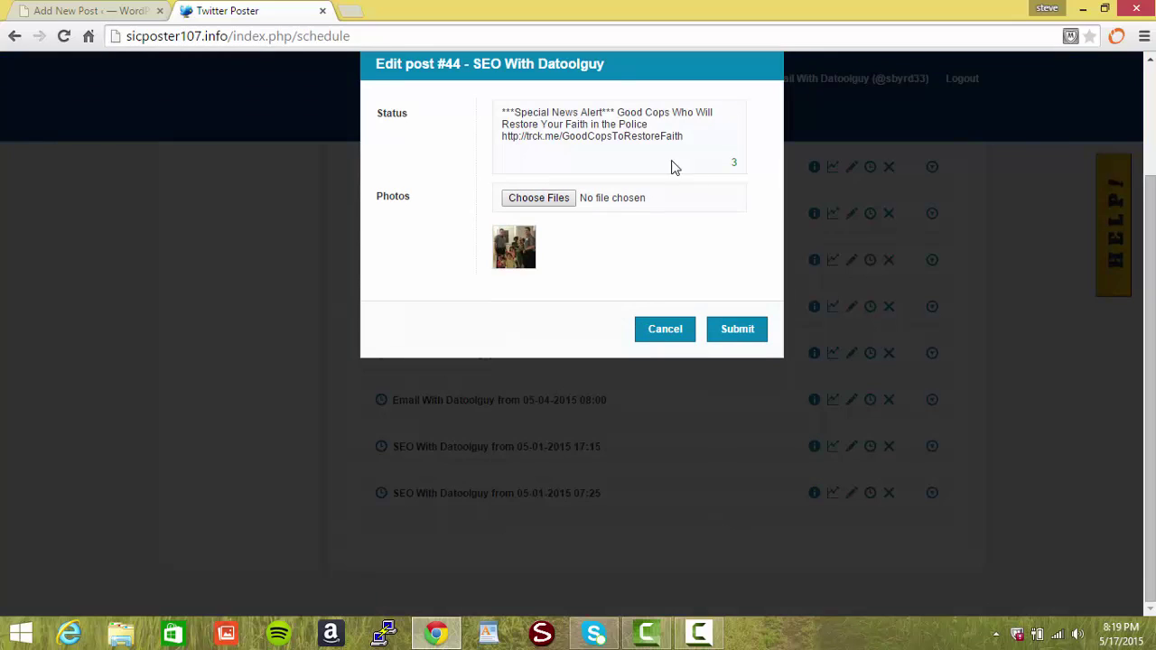
{"action": "left_click", "coordinate": [665, 331]}
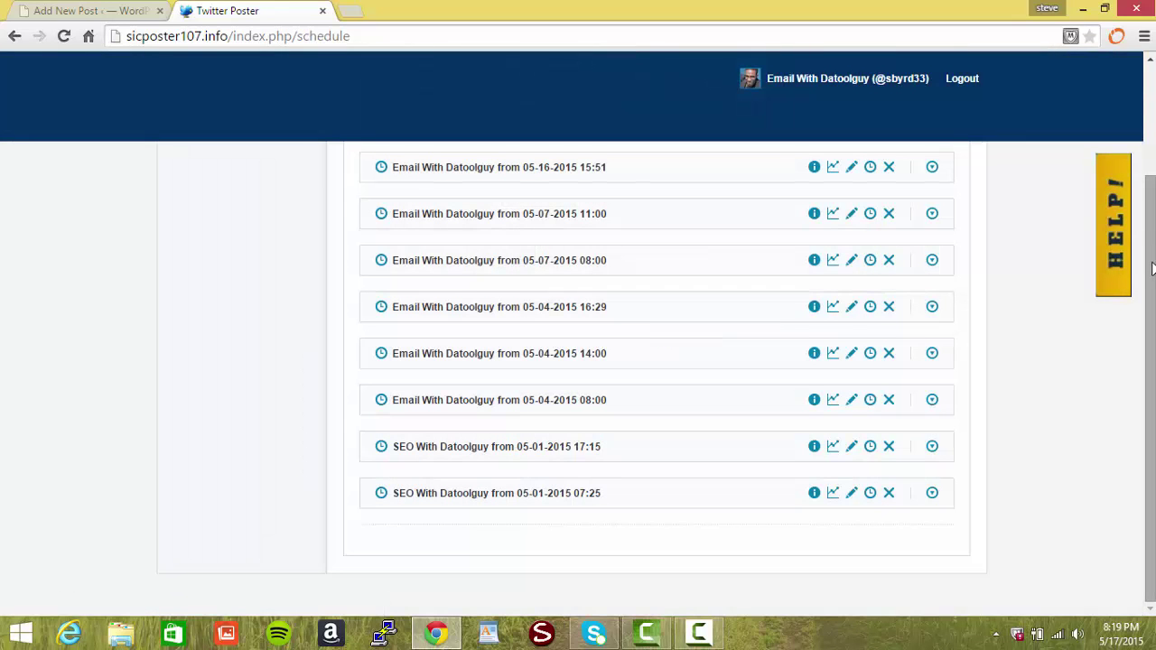
{"action": "left_click_drag", "start_coordinate": [1151, 271], "coordinate": [1151, 160]}
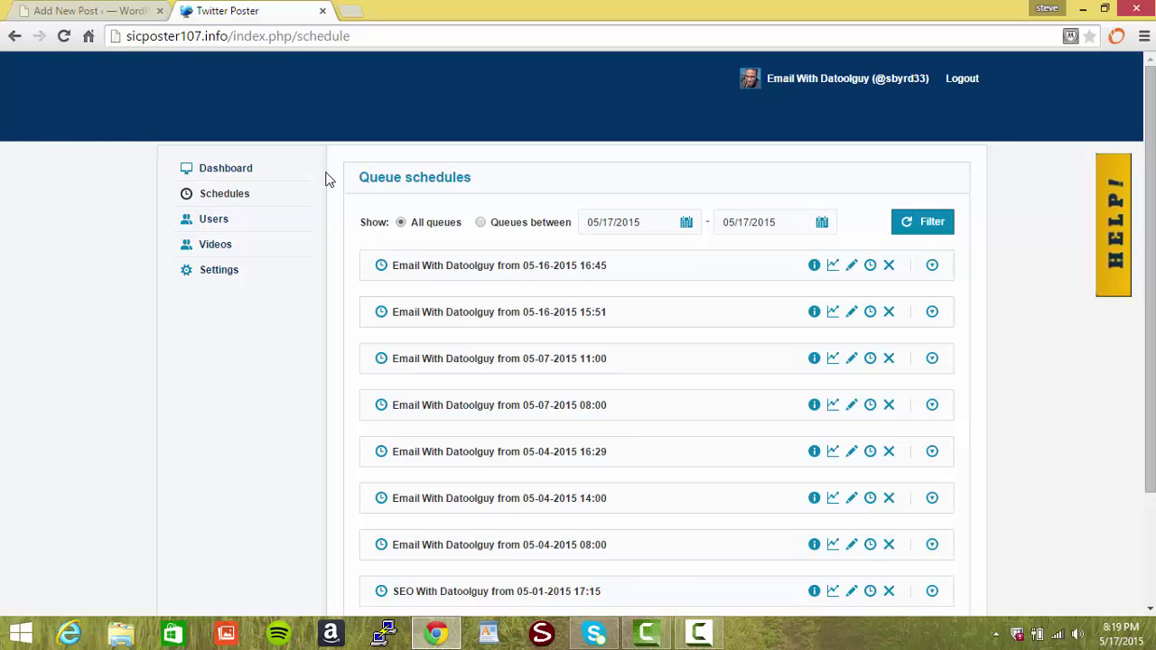
- Go to the Dashboard and check the Publish Post Date calendar, leaving 05/17/2015
{"action": "left_click", "coordinate": [231, 171]}
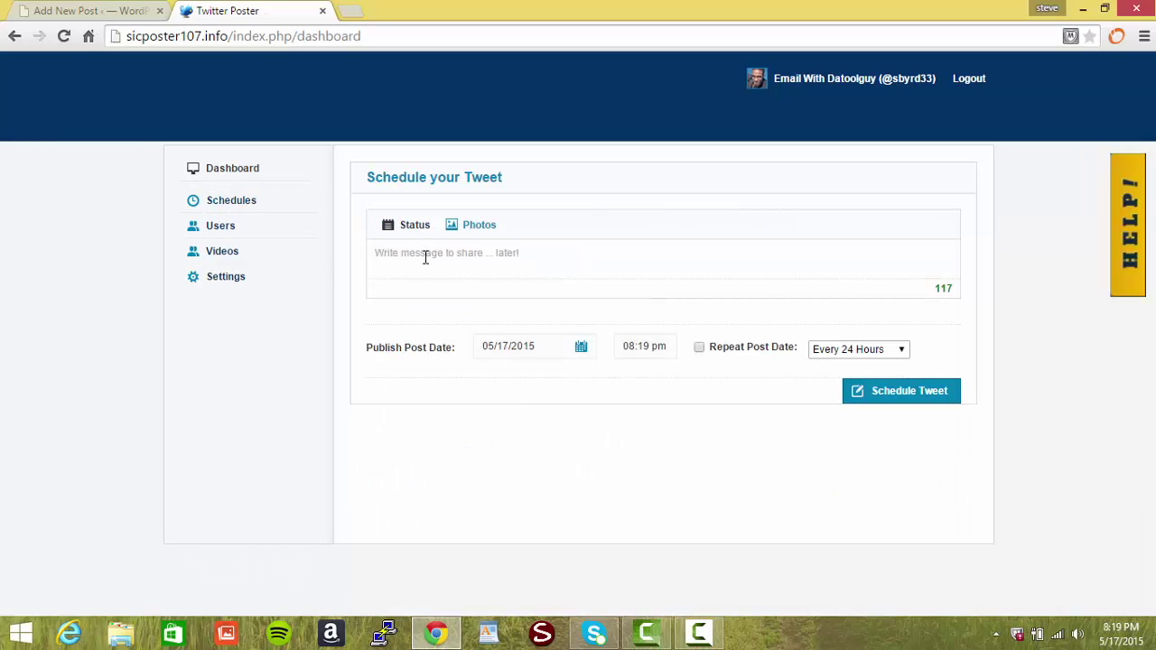
{"action": "left_click", "coordinate": [519, 347]}
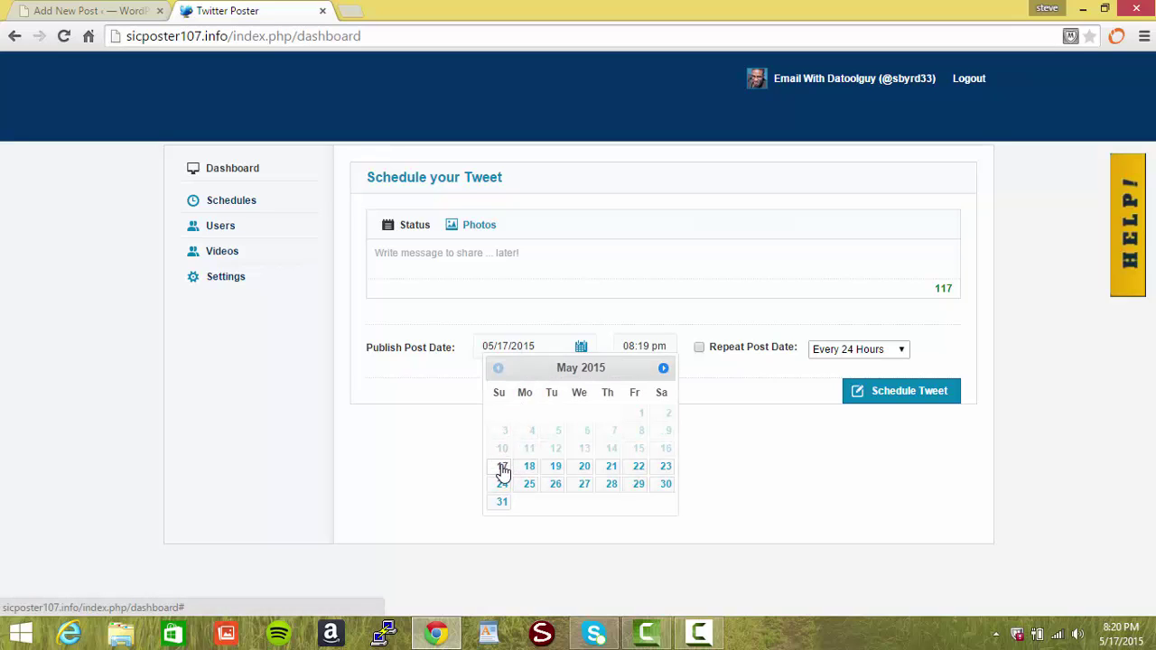
{"action": "left_click", "coordinate": [502, 467]}
{"action": "left_click", "coordinate": [521, 347]}
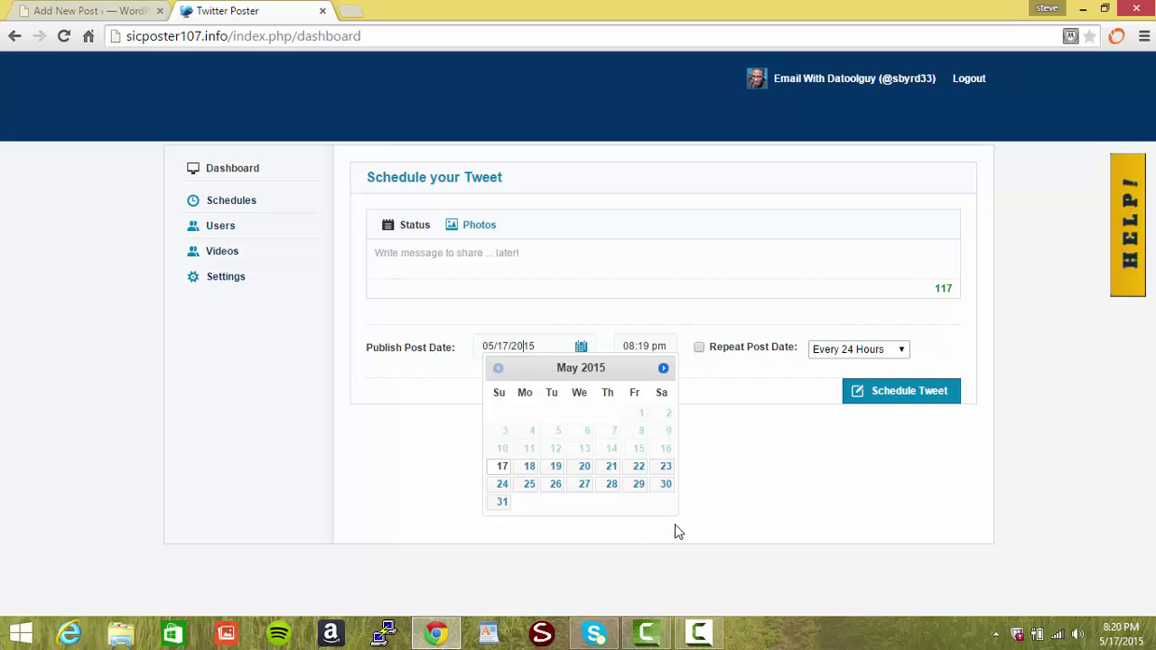
{"action": "left_click", "coordinate": [718, 434]}
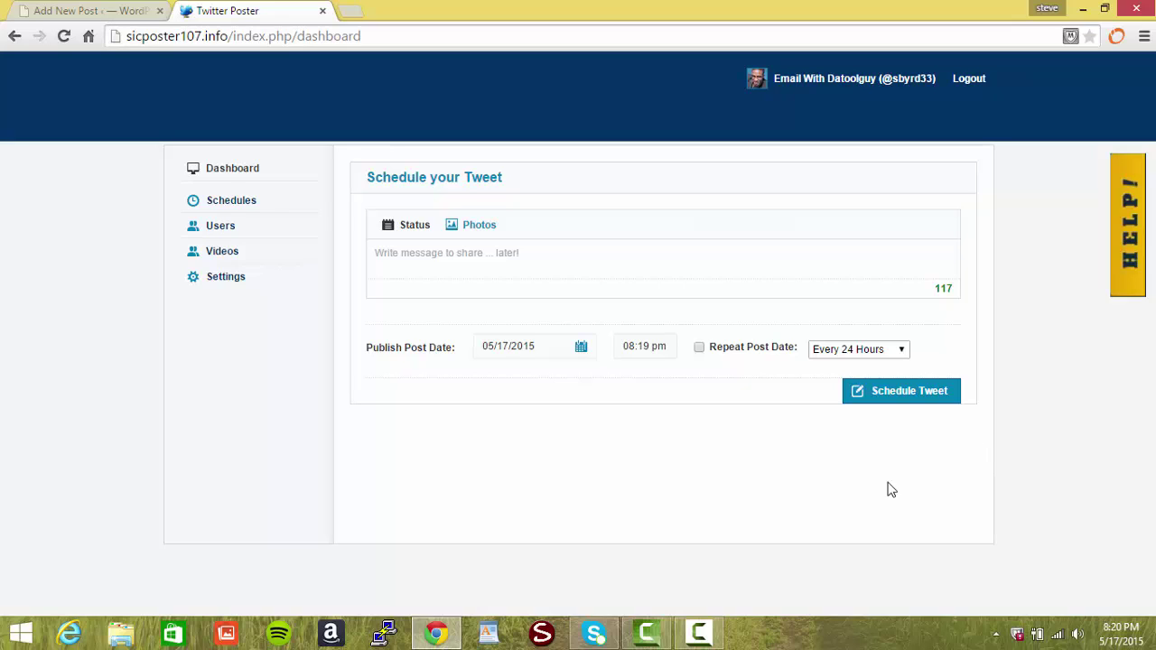
{"action": "left_click", "coordinate": [705, 634]}
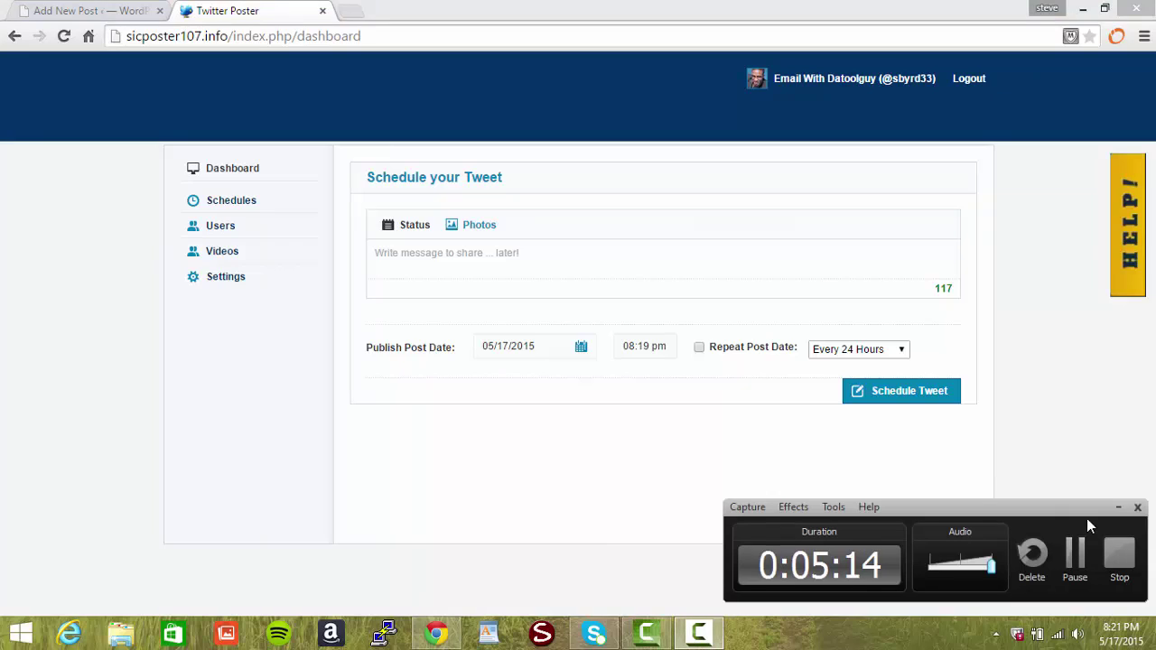